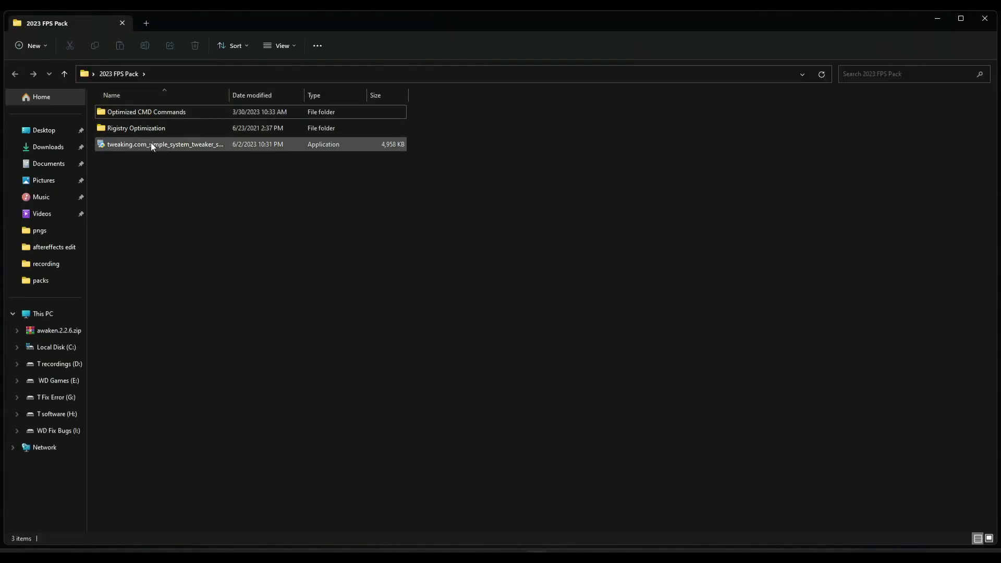
Install Simple System Tweaker 2.2.0 with the default Program Files and shortcut folders, then finish setup
mouse_move(161, 145)
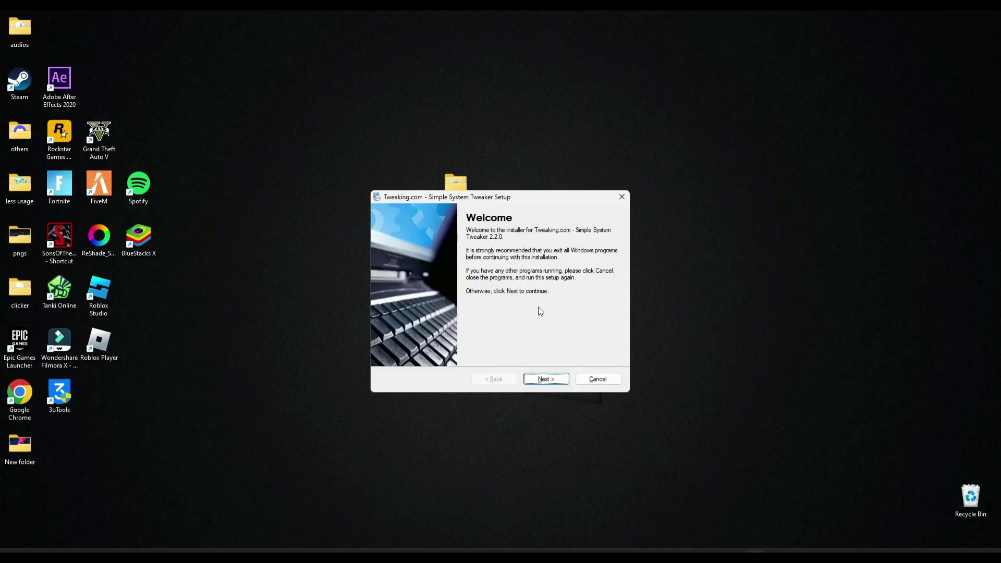
click(547, 358)
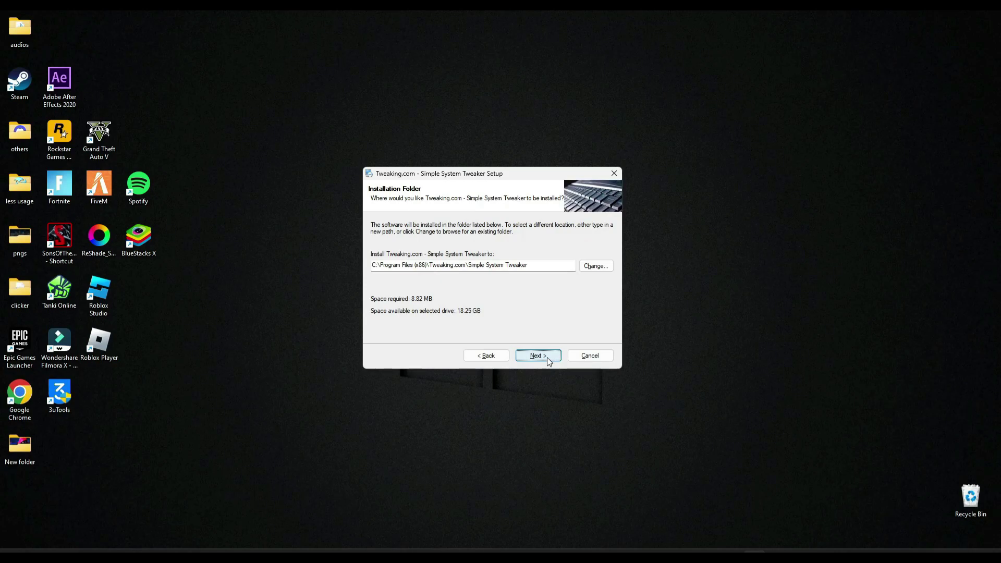
click(547, 358)
click(546, 360)
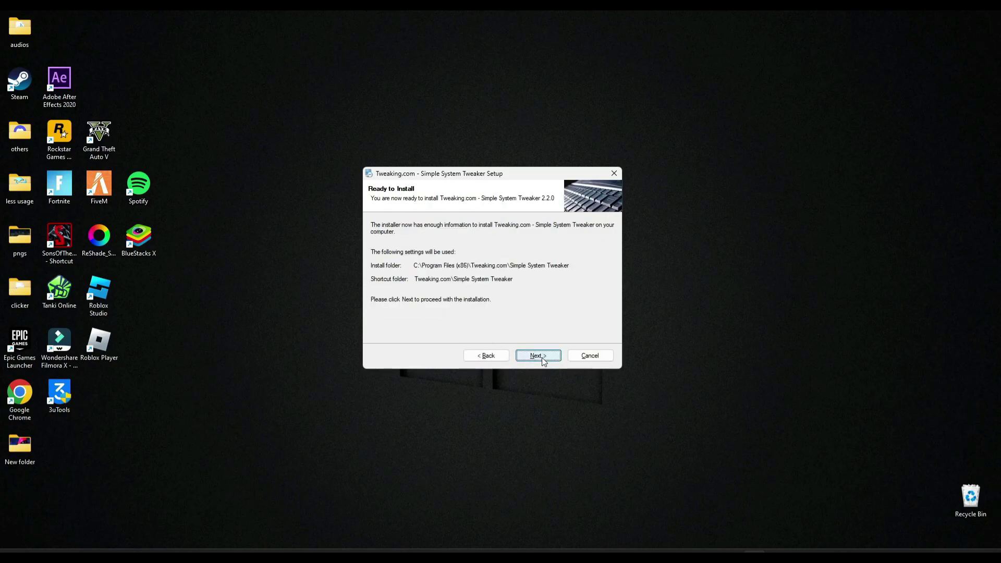
click(541, 356)
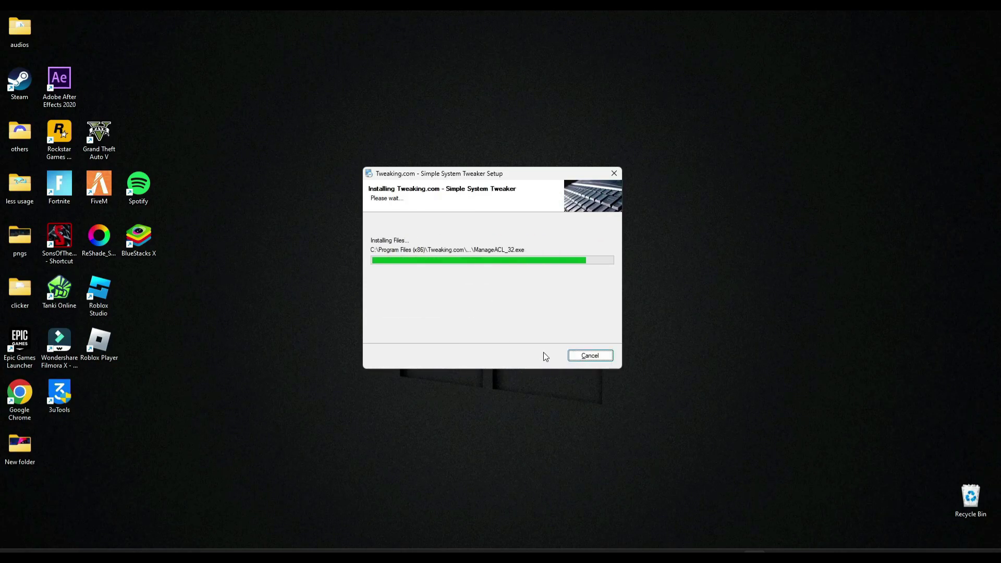
click(543, 356)
click(543, 356)
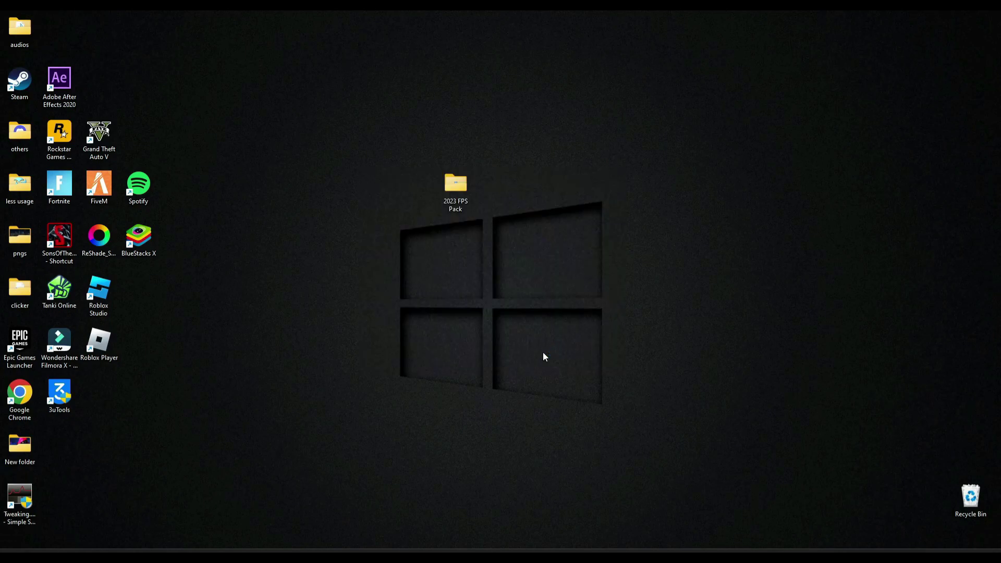
Review the General, Networking, Services and Visual Tweaks lists, then apply all four tweak categories
drag(493, 163, 476, 138)
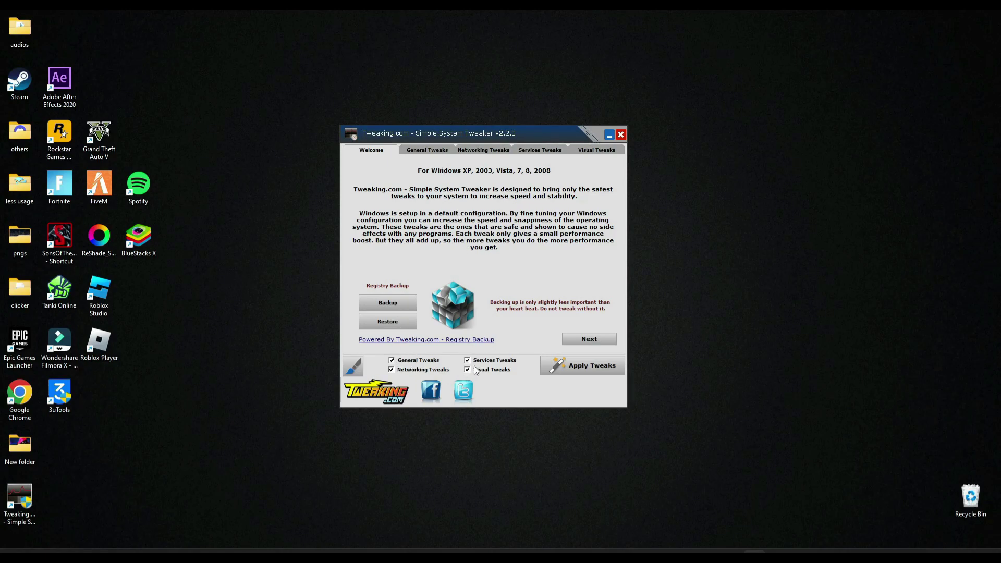
click(430, 149)
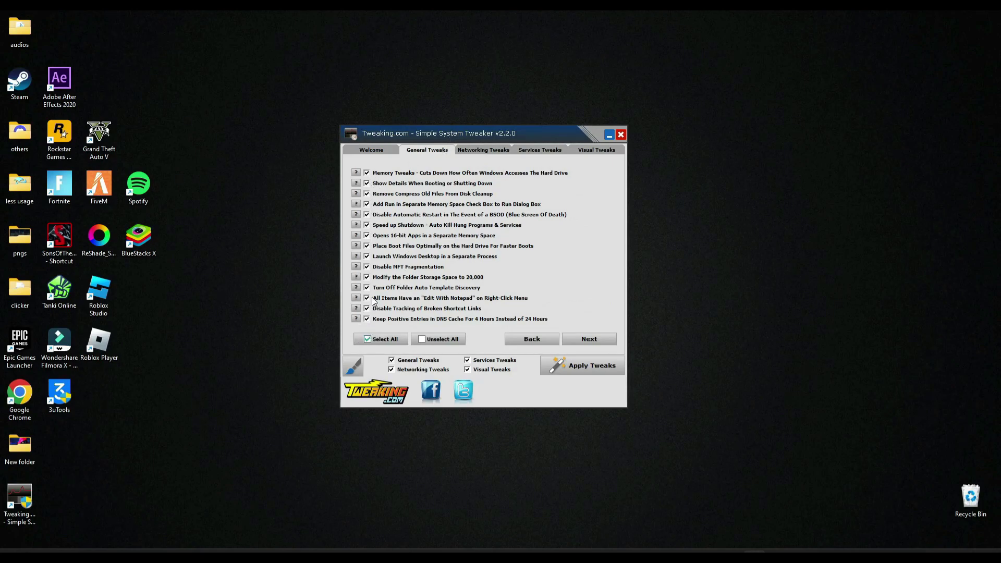
click(470, 151)
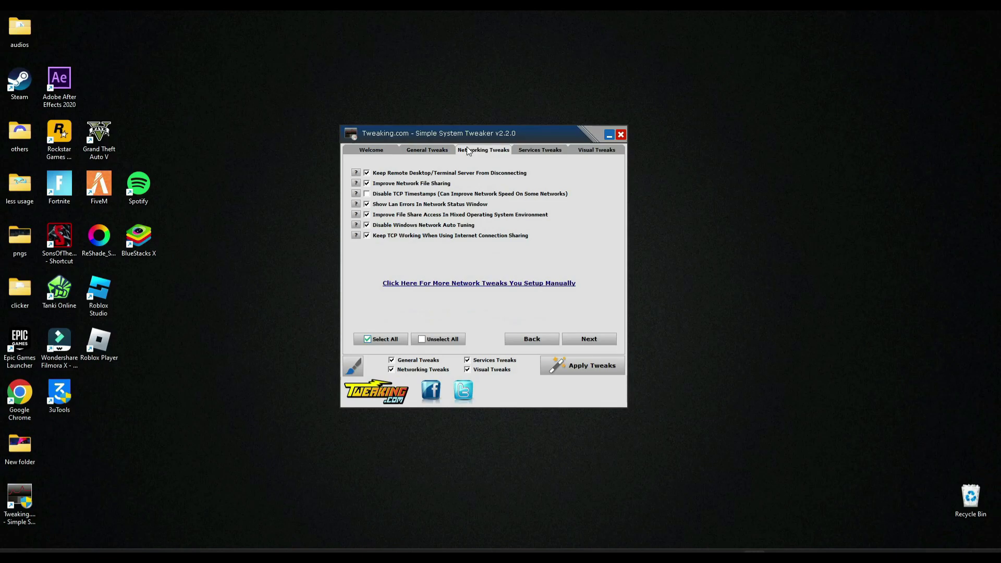
click(542, 151)
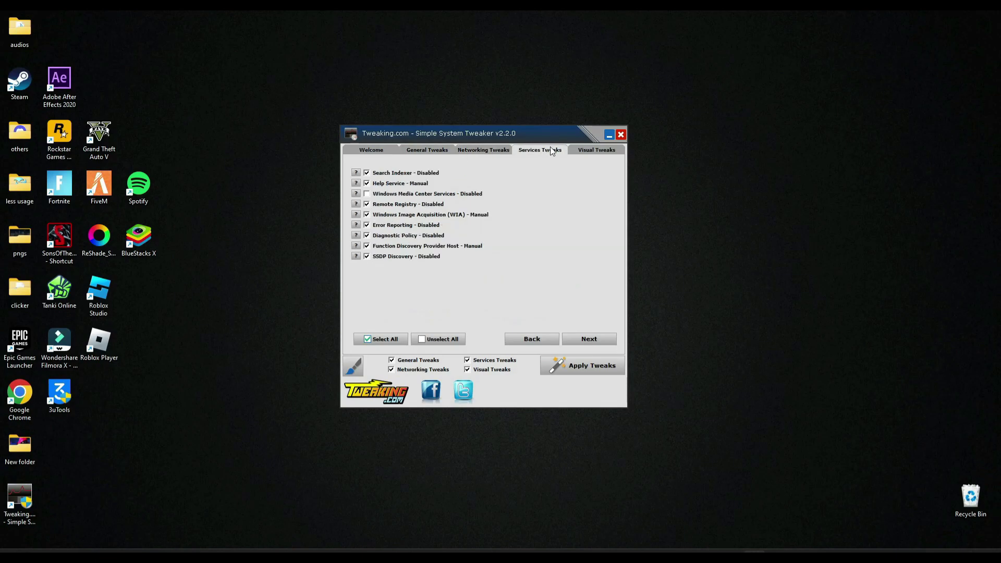
click(590, 150)
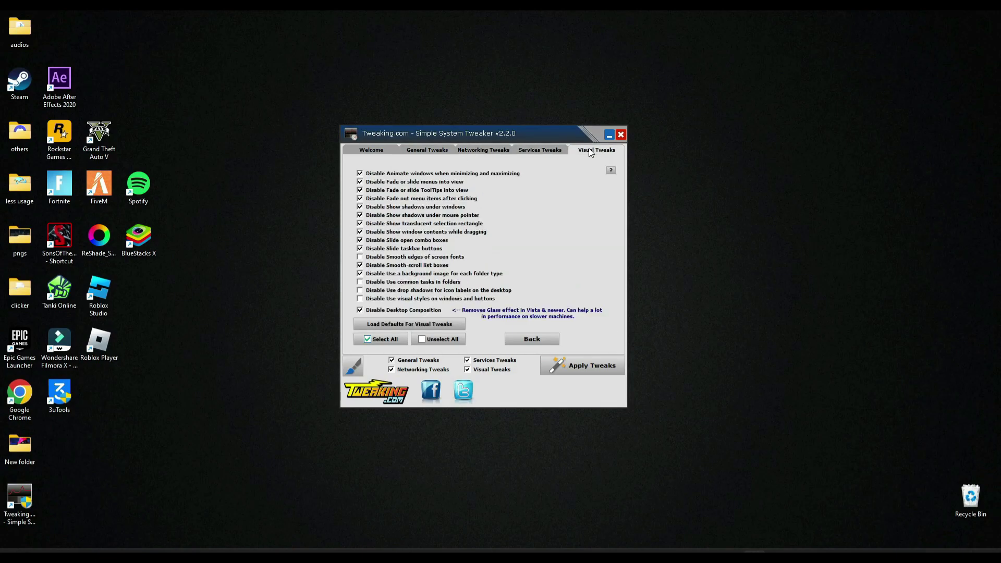
click(367, 151)
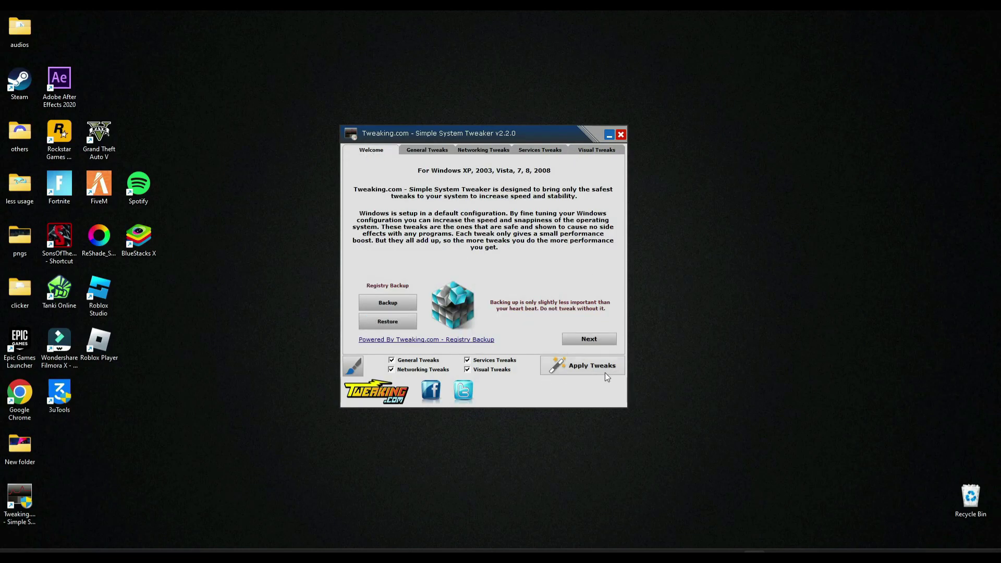
click(571, 367)
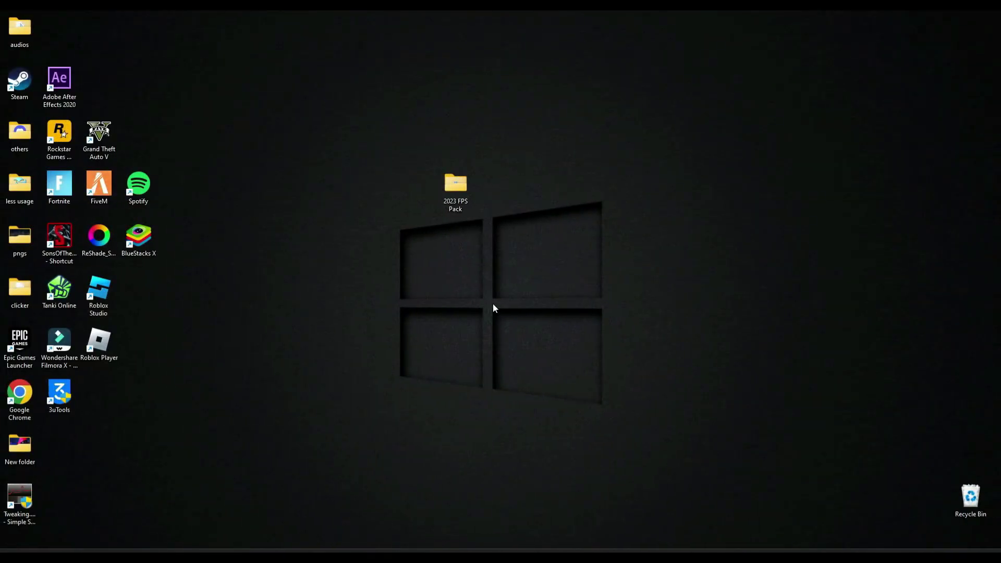
Open cmd commands.txt from the 2023 FPS Pack's Optimized CMD Commands folder
double_click(465, 194)
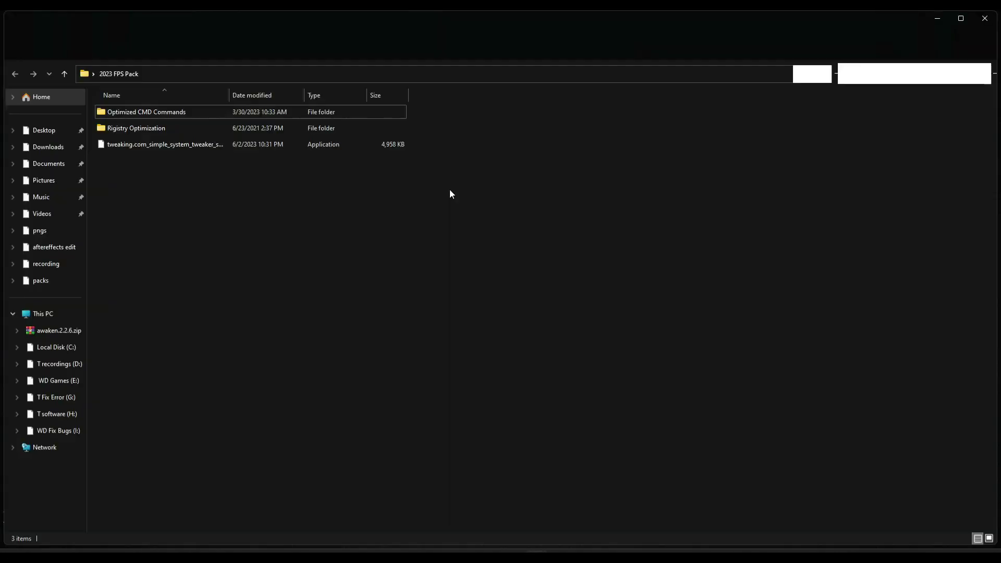
double_click(127, 112)
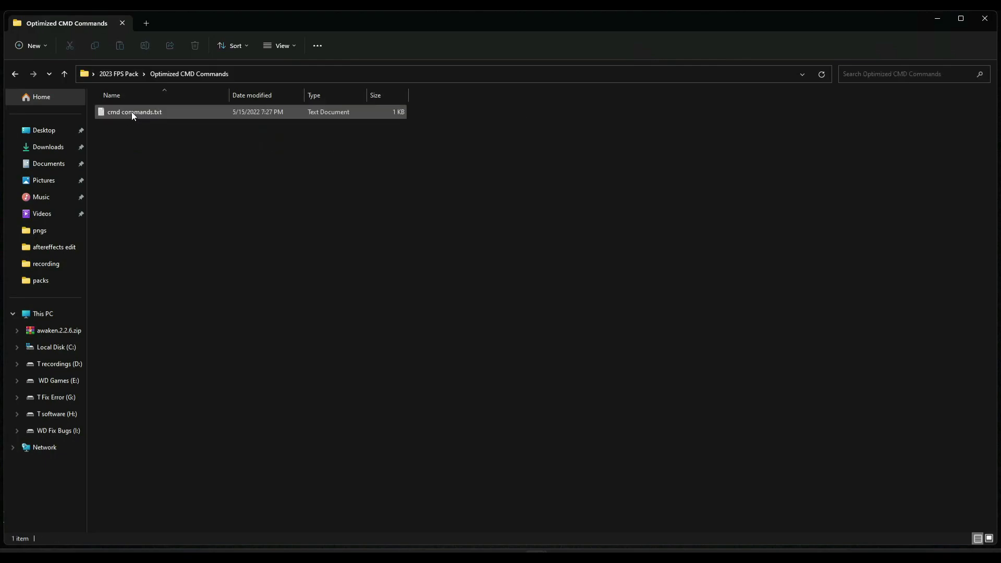
click(135, 112)
double_click(136, 111)
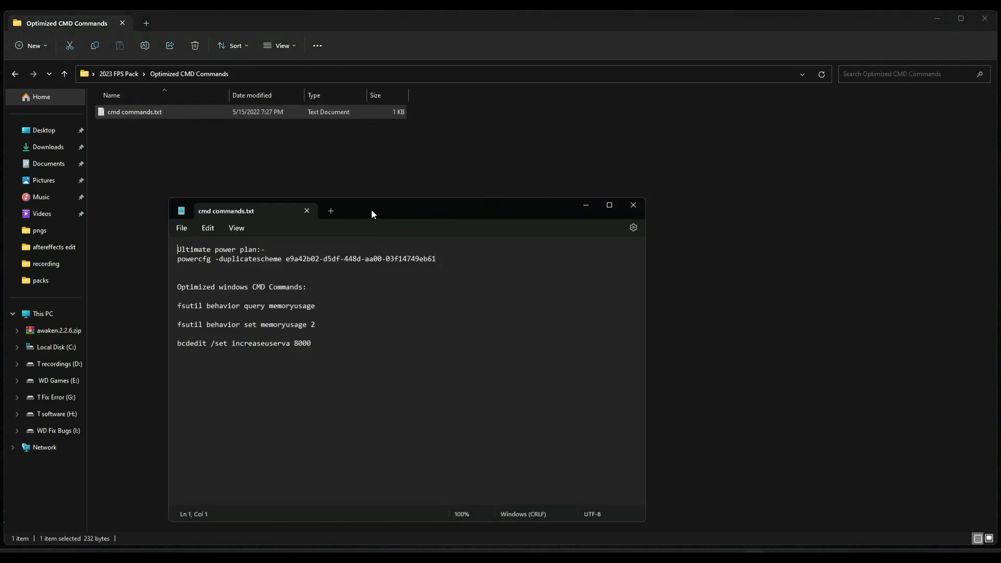
drag(372, 210, 363, 180)
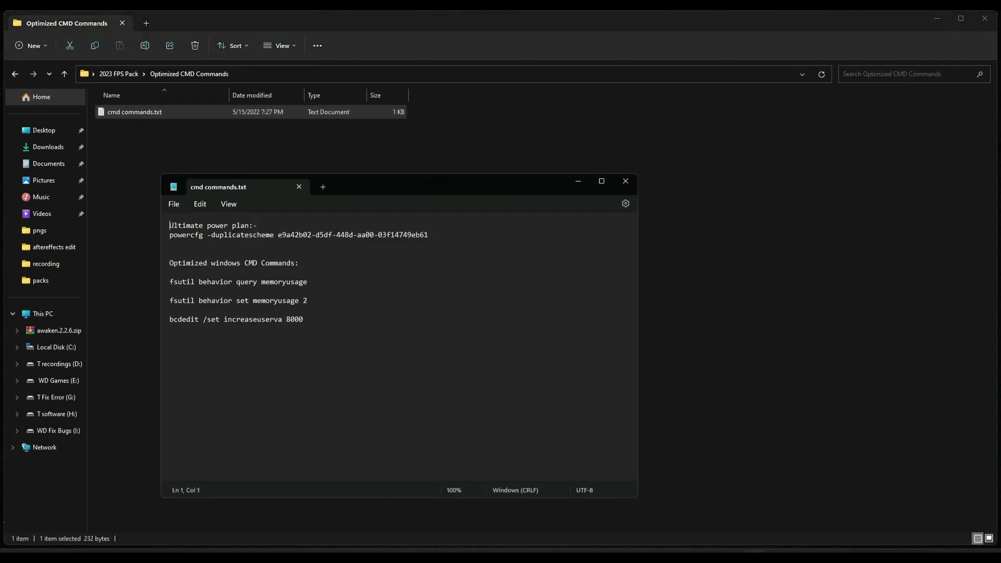
Run the three fsutil memoryusage and bcdedit increaseuserva commands in an administrator Command Prompt
key(super)
text(cmd)
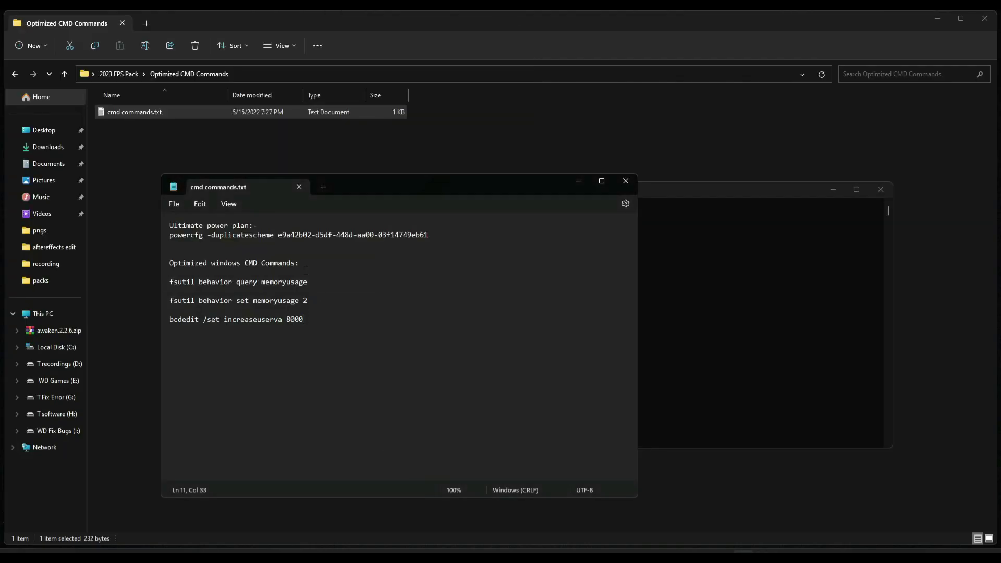
drag(321, 333, 170, 282)
key(ctrl+c)
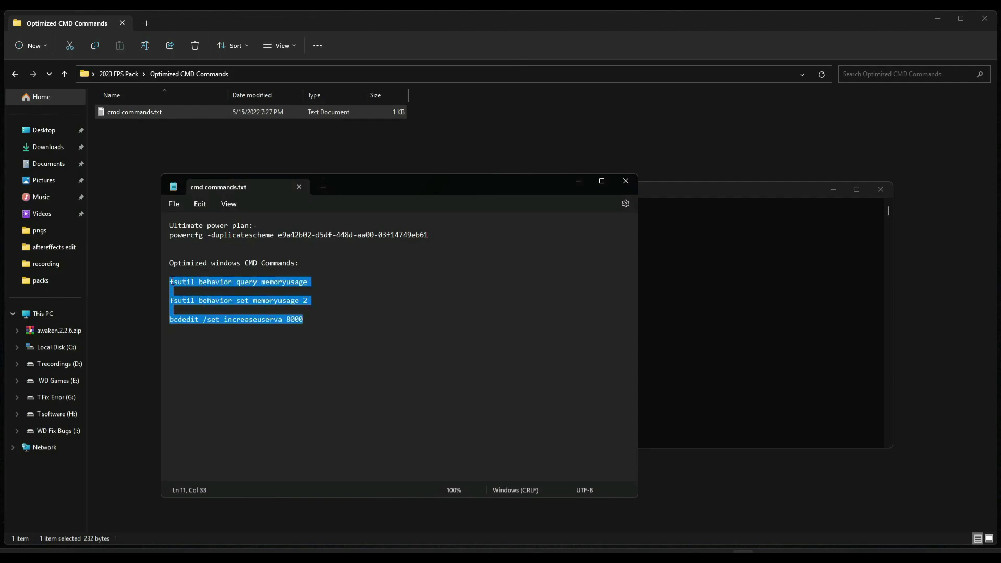
click(689, 311)
right_click(524, 256)
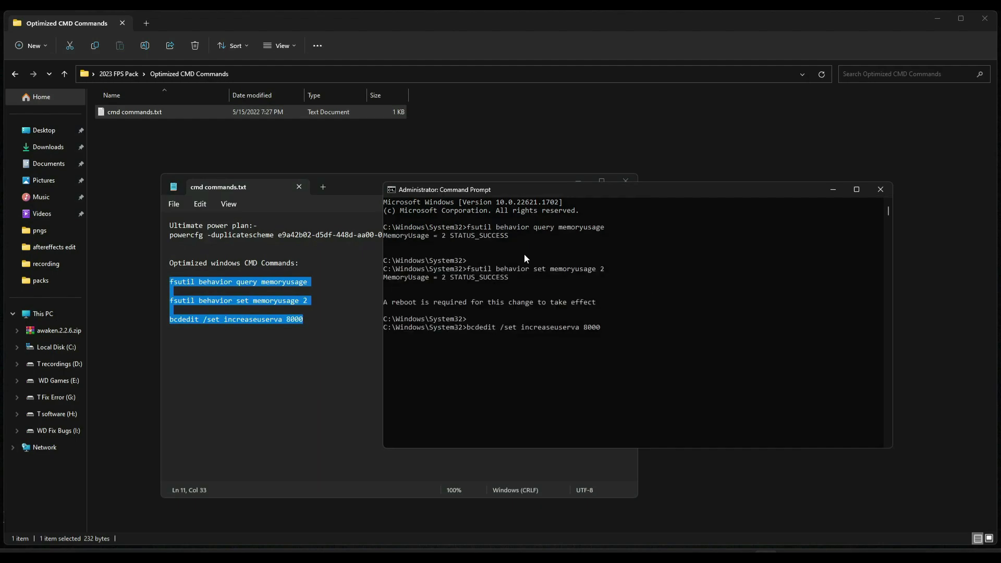
key(Return)
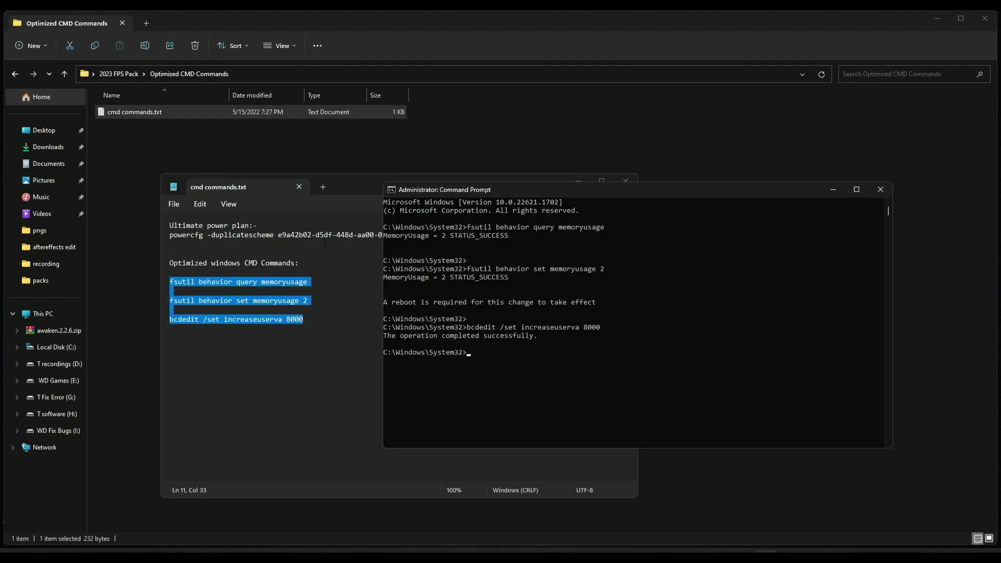
Run the powercfg -duplicatescheme command to add the Ultimate Performance power plan
click(186, 247)
drag(429, 235, 169, 237)
key(ctrl+c)
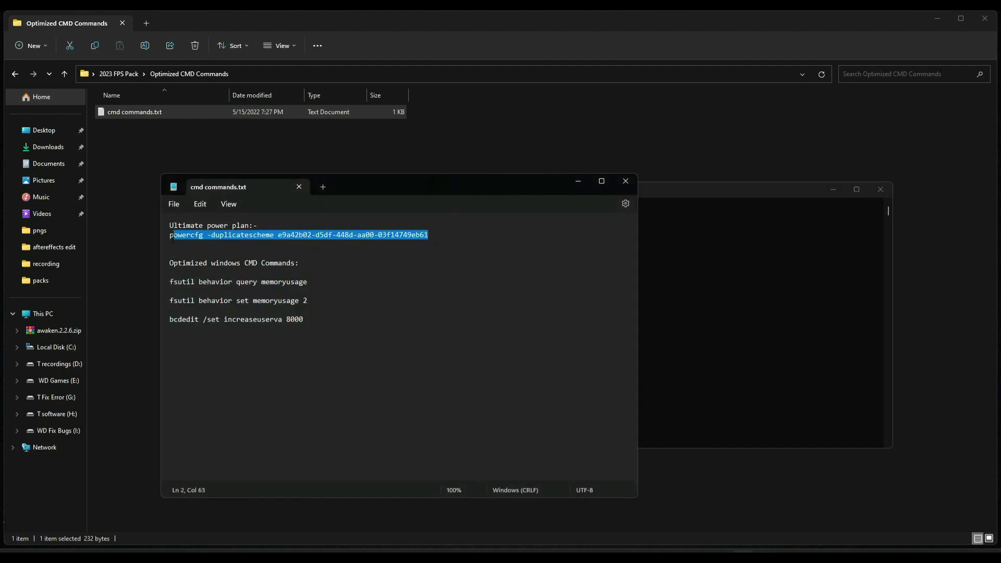
click(731, 295)
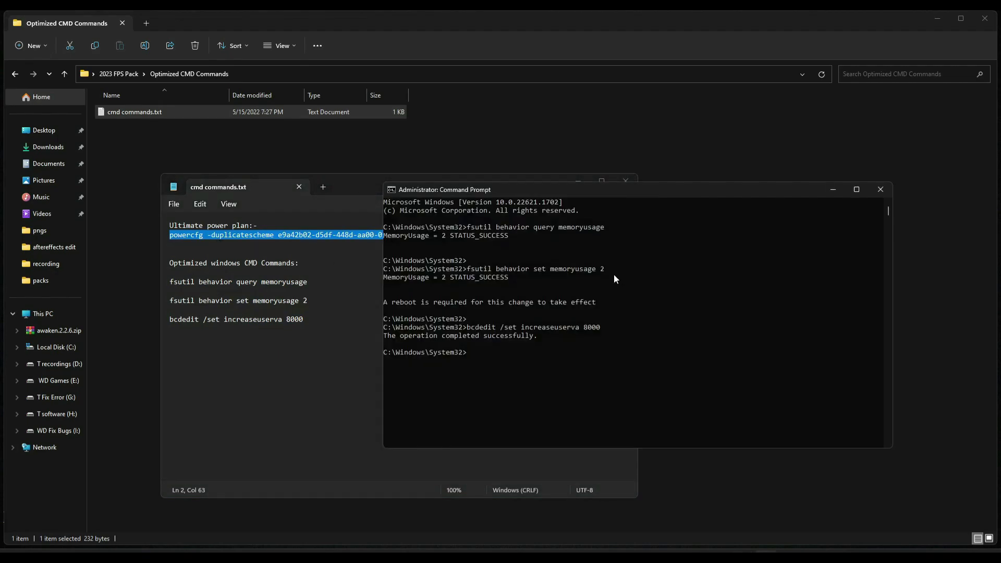
key(ctrl+v)
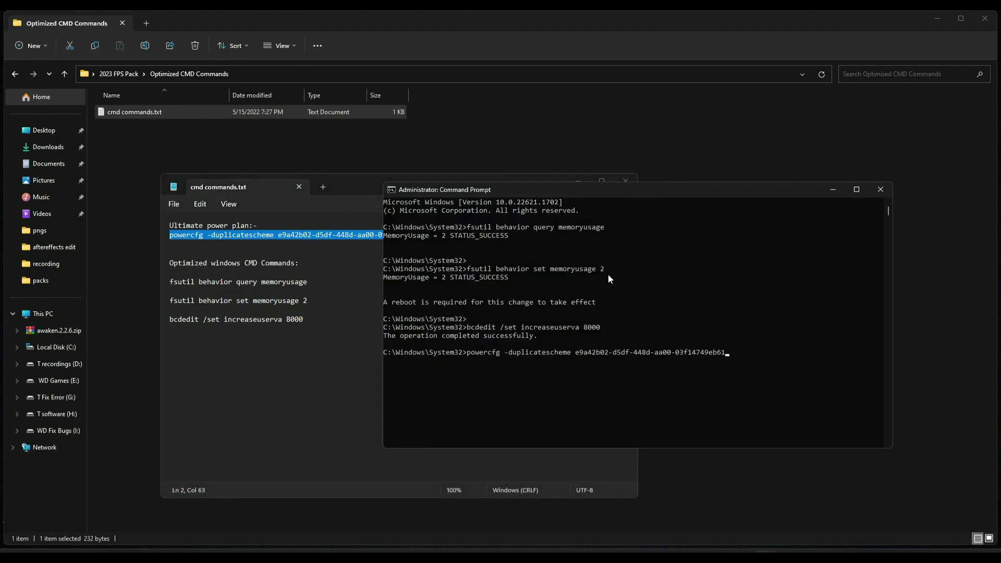
key(Return)
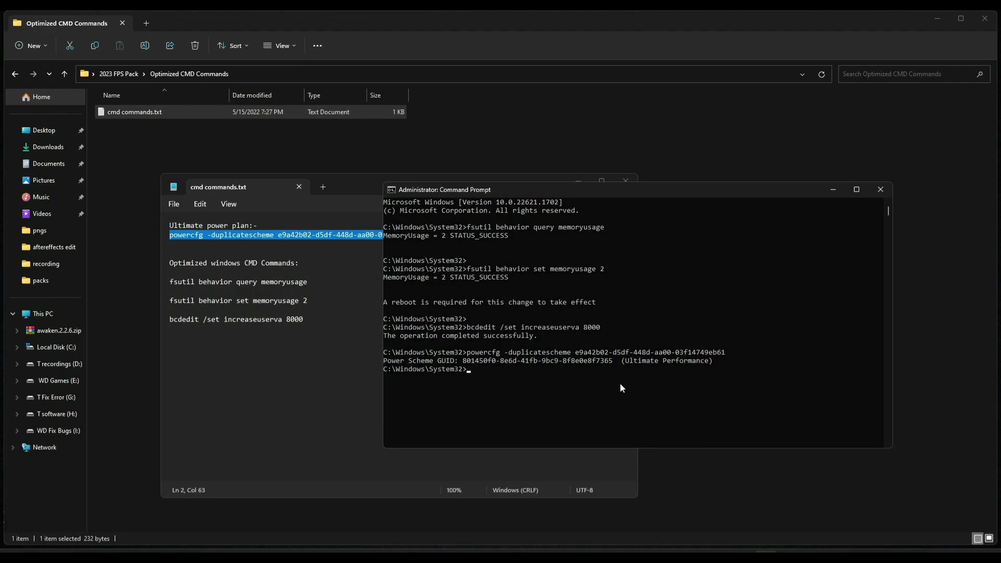
Exit Command Prompt, close the text file and open the Rigistry Optimization folder
text(exit)
key(Return)
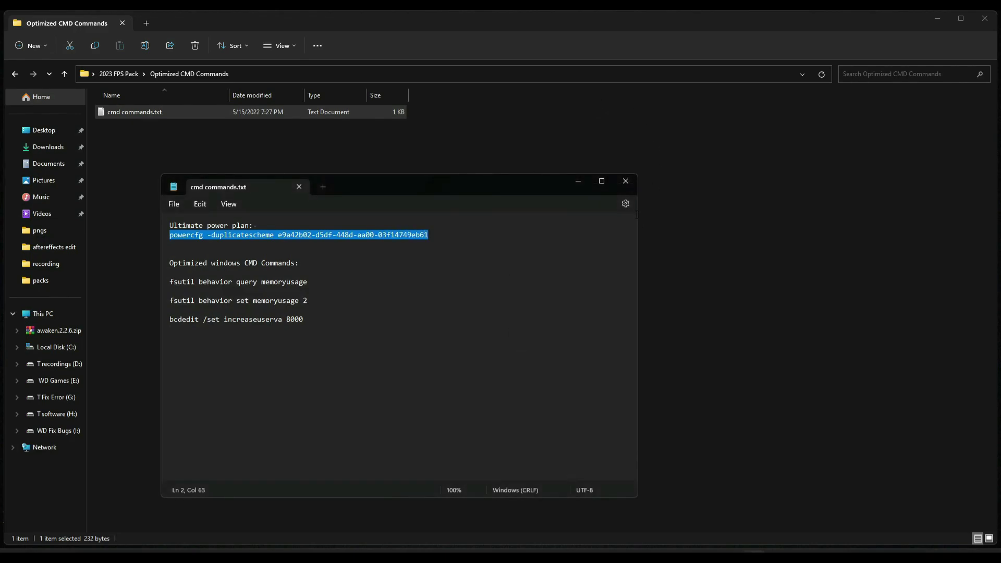
click(626, 182)
key(alt+Up)
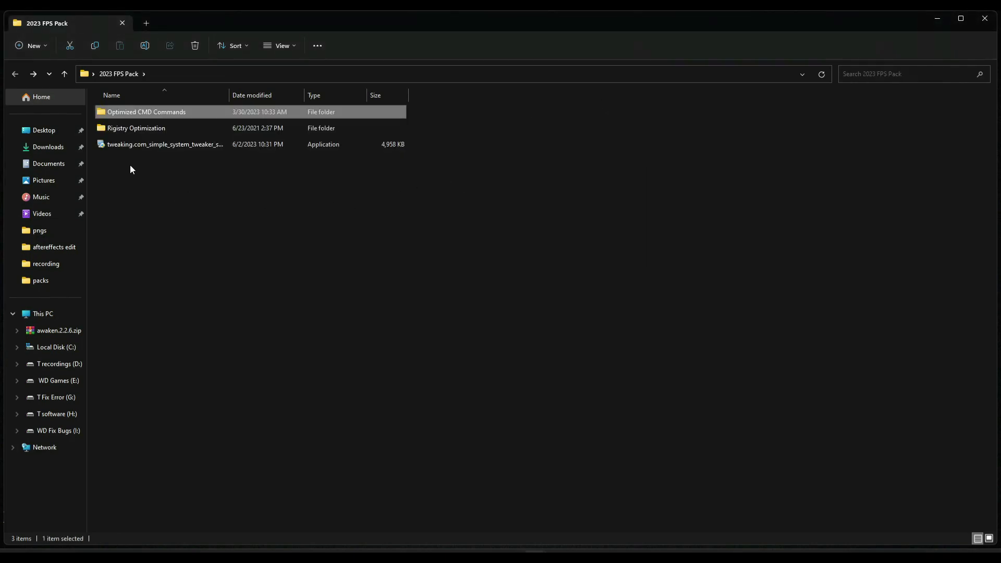
double_click(126, 134)
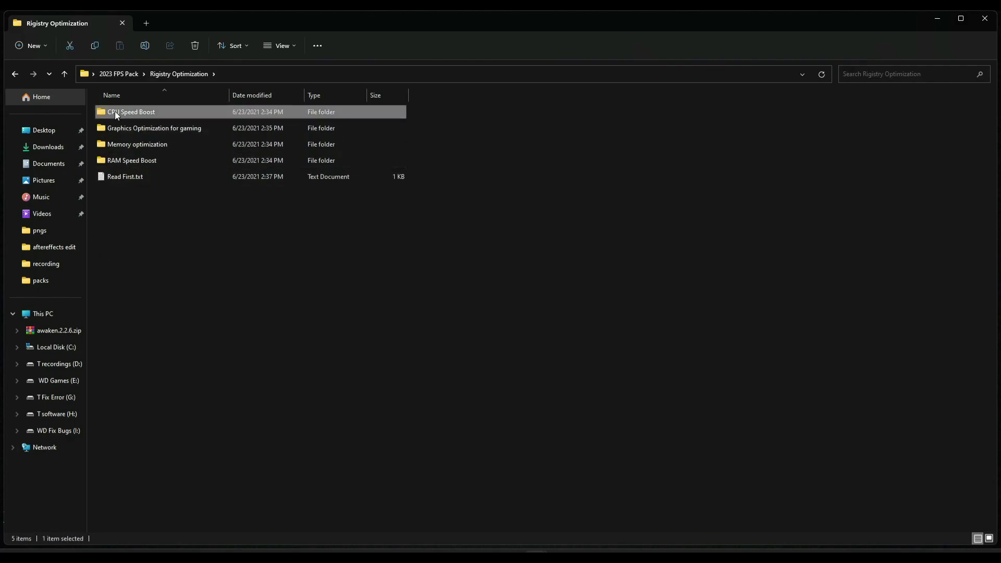
Merge CPU boost.reg from the CPU Speed Boost folder into the registry
double_click(115, 112)
double_click(120, 114)
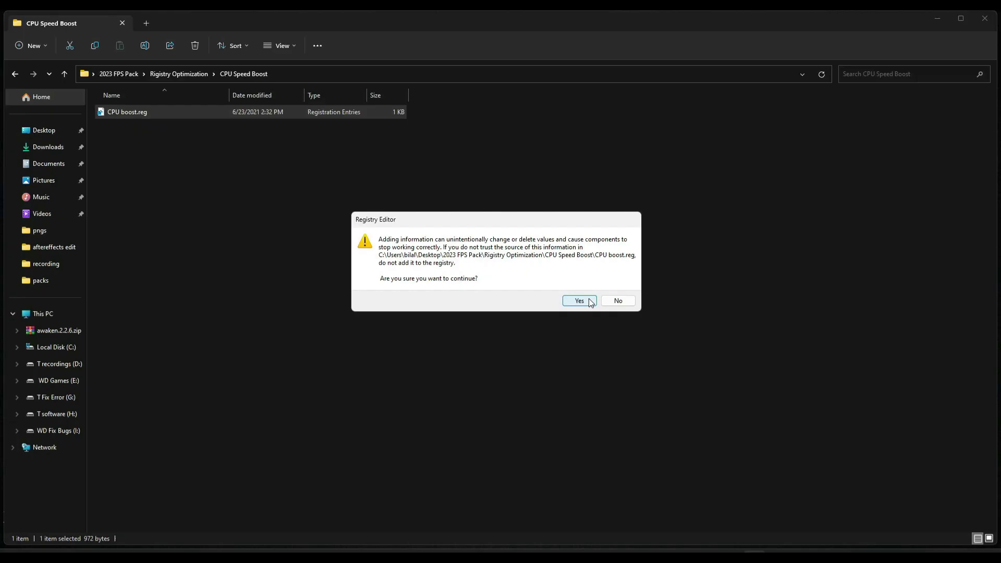
click(586, 299)
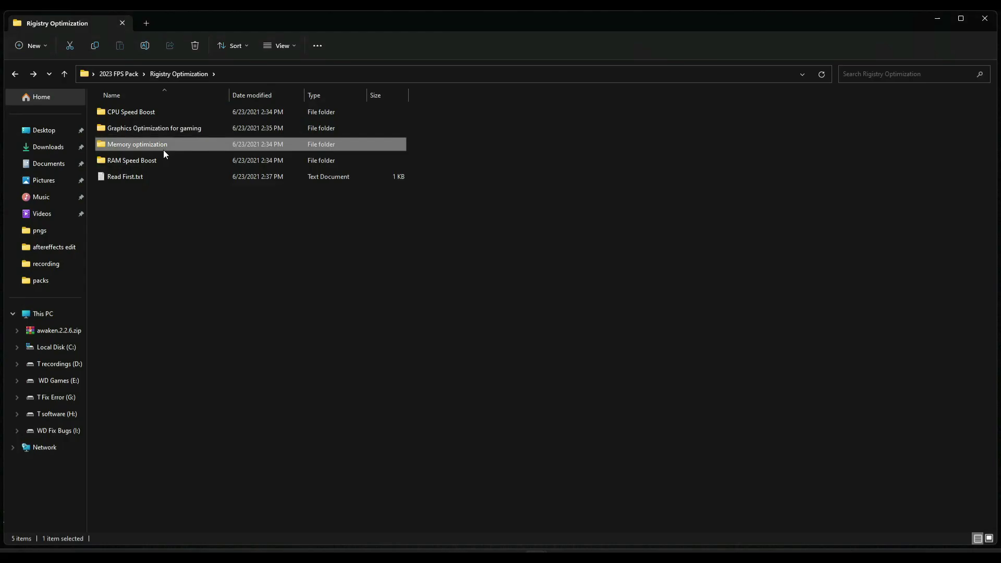
Merge the memory optimization .reg file from the Memory folder into the registry
double_click(164, 146)
click(153, 116)
double_click(154, 116)
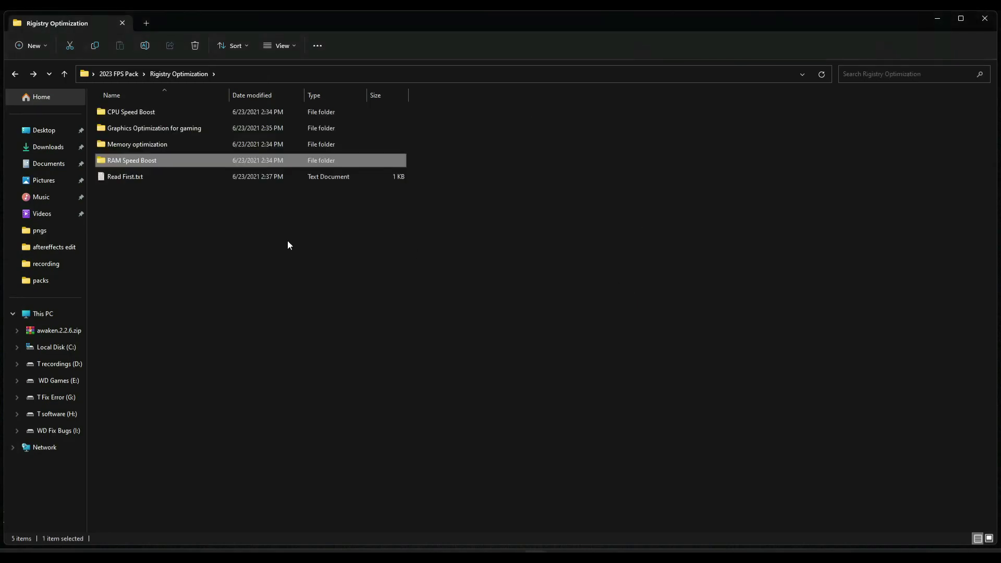
key(alt+Left)
Close Explorer and open the Windows Temp folder by entering 'temp' in Run
click(985, 18)
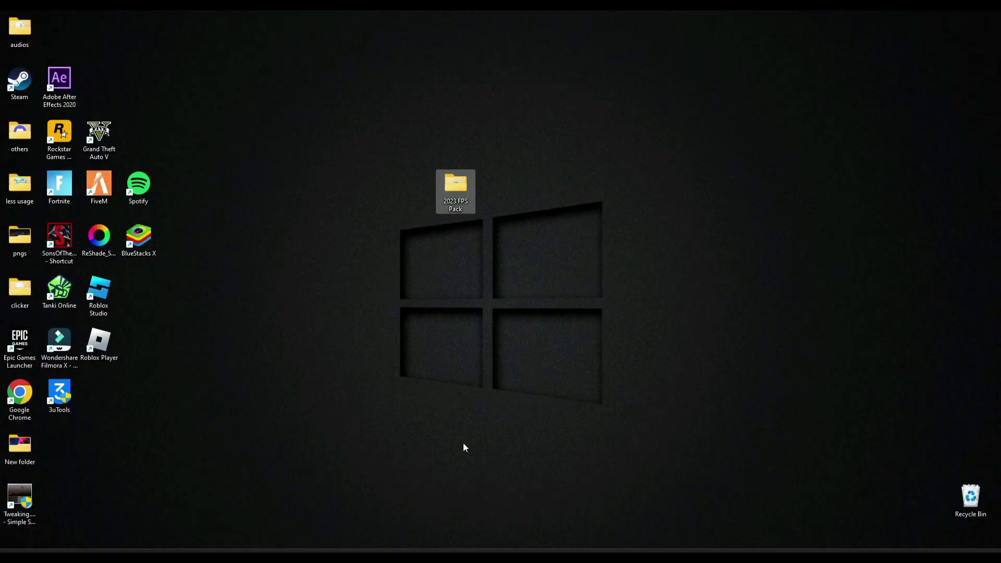
click(333, 550)
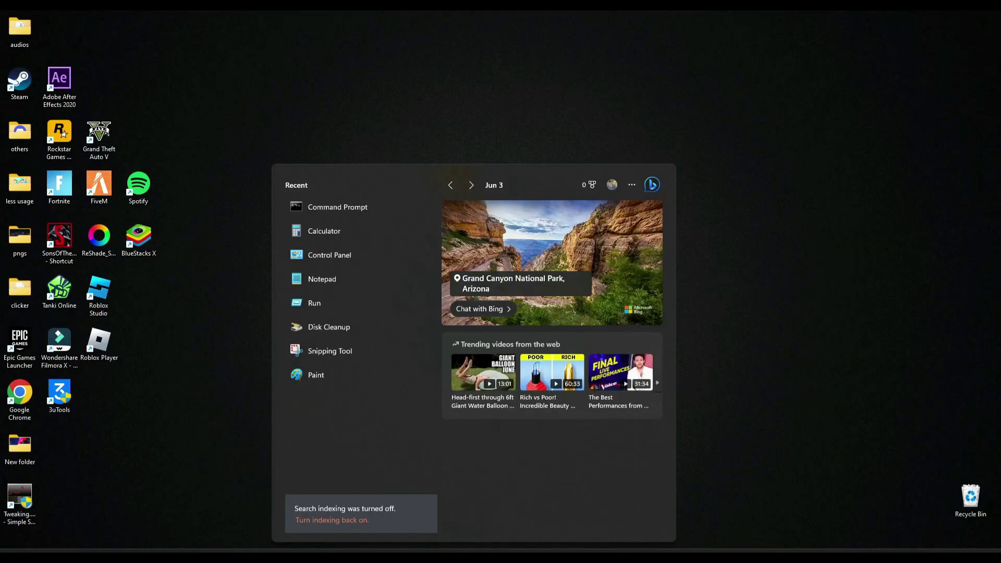
text(run)
key(Return)
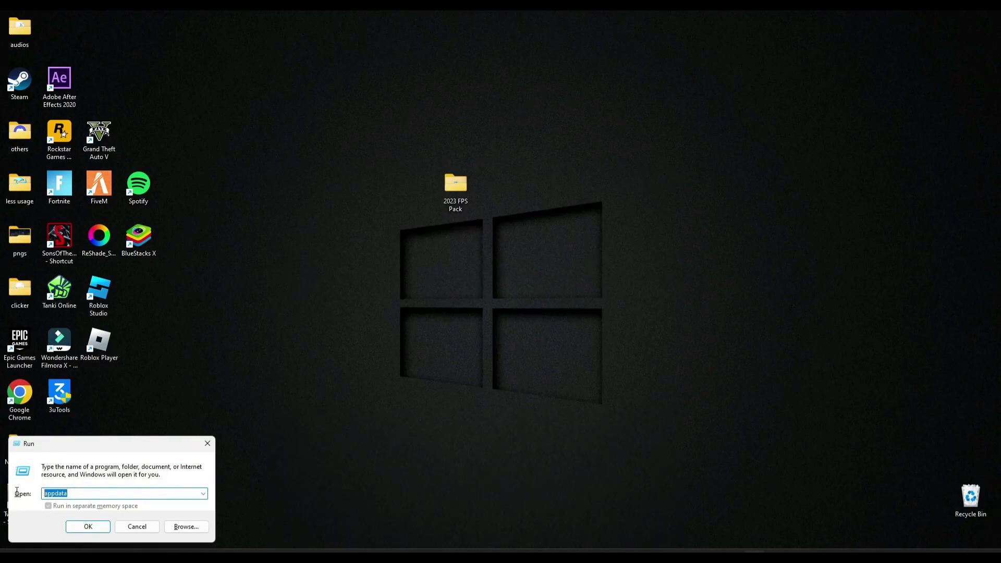
text(temp)
key(Return)
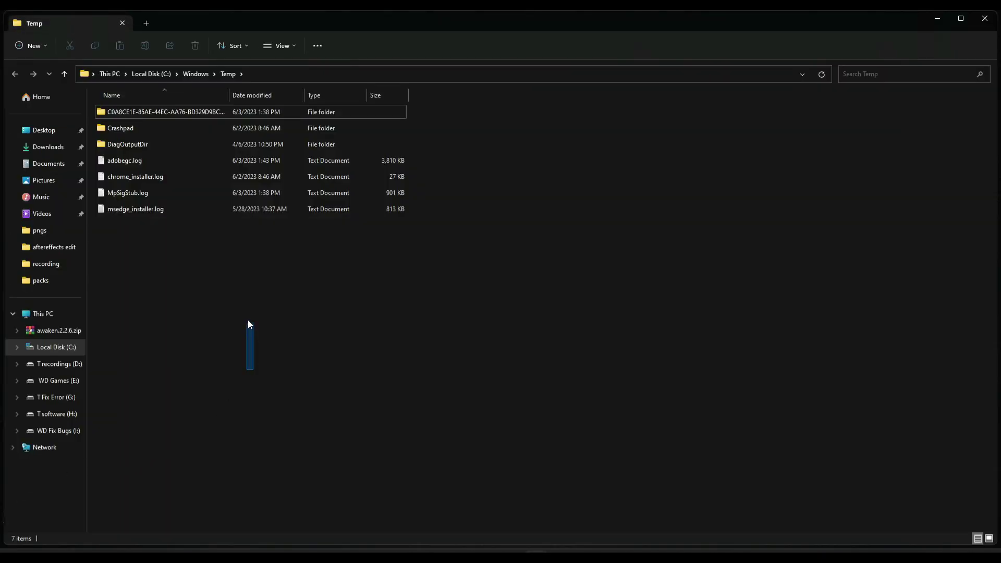
Delete all seven items in Windows Temp, skipping the in-use adobegc.log, and close the window
drag(248, 320, 241, 111)
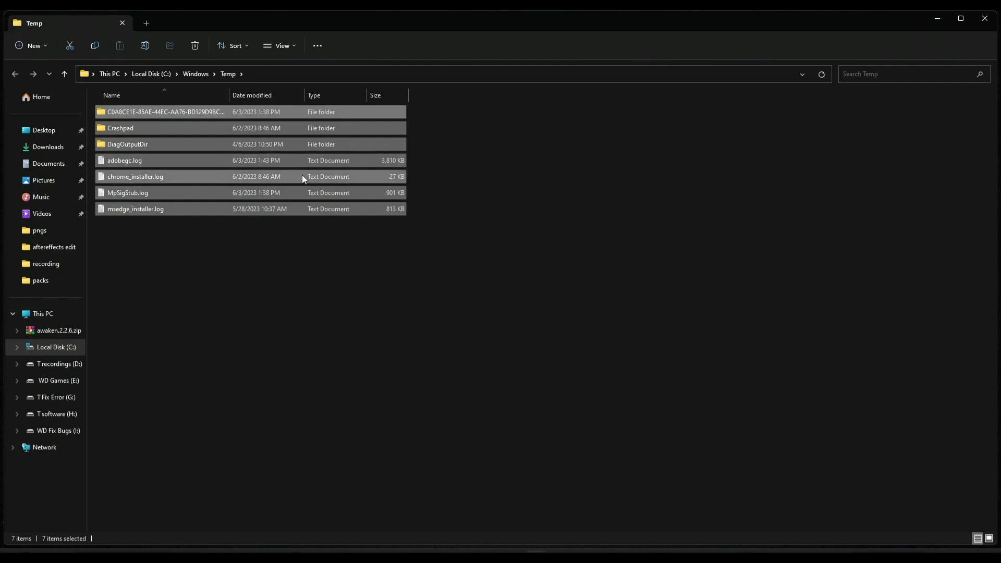
key(Delete)
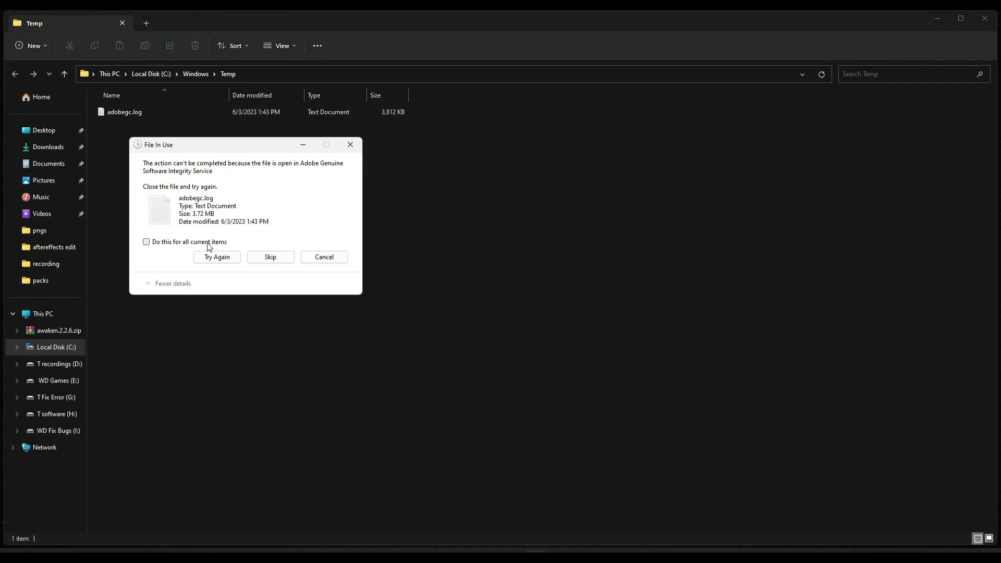
click(146, 241)
click(259, 257)
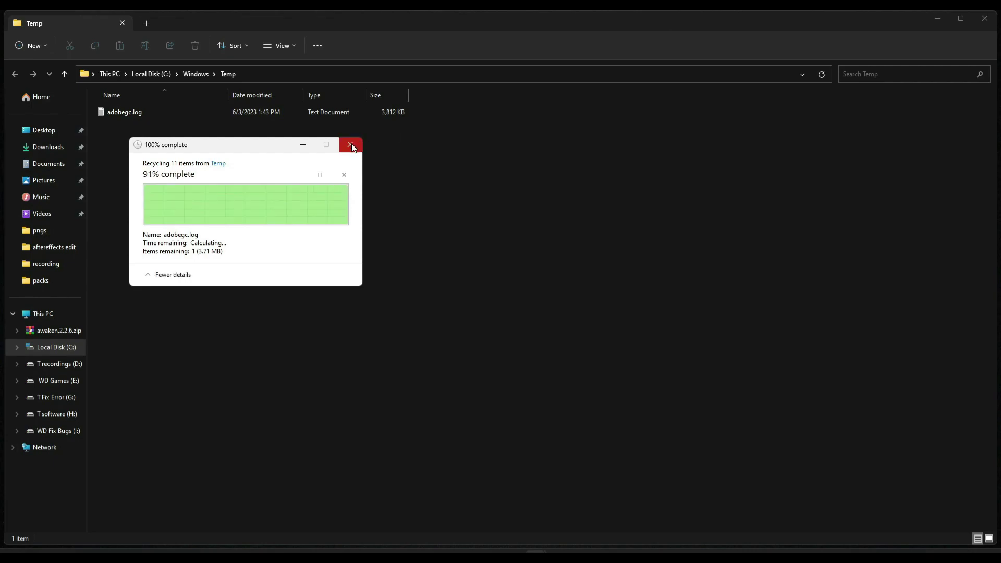
click(986, 30)
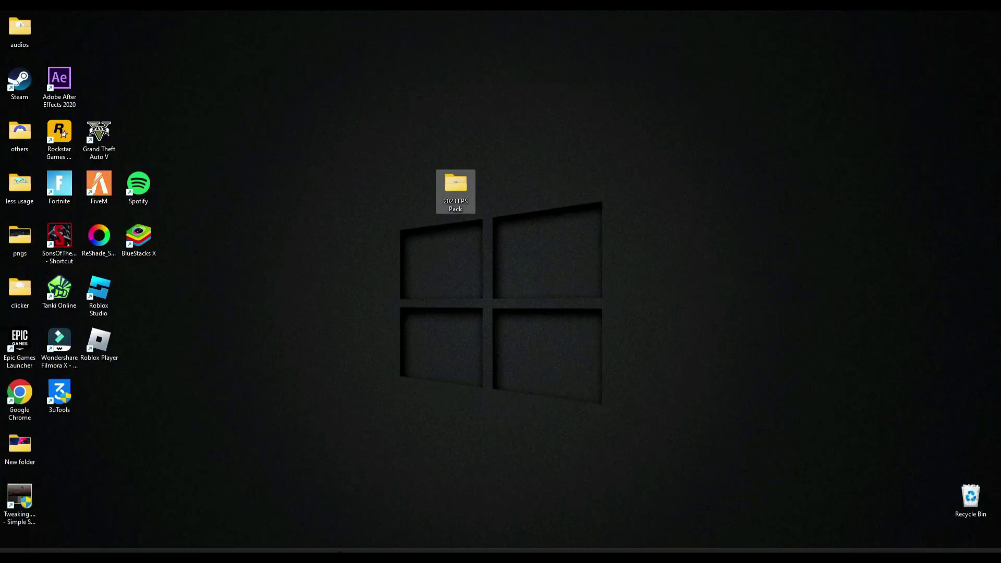
Open the user temp folder by entering '%temp%' in the Run dialog
click(349, 541)
text(run)
key(Return)
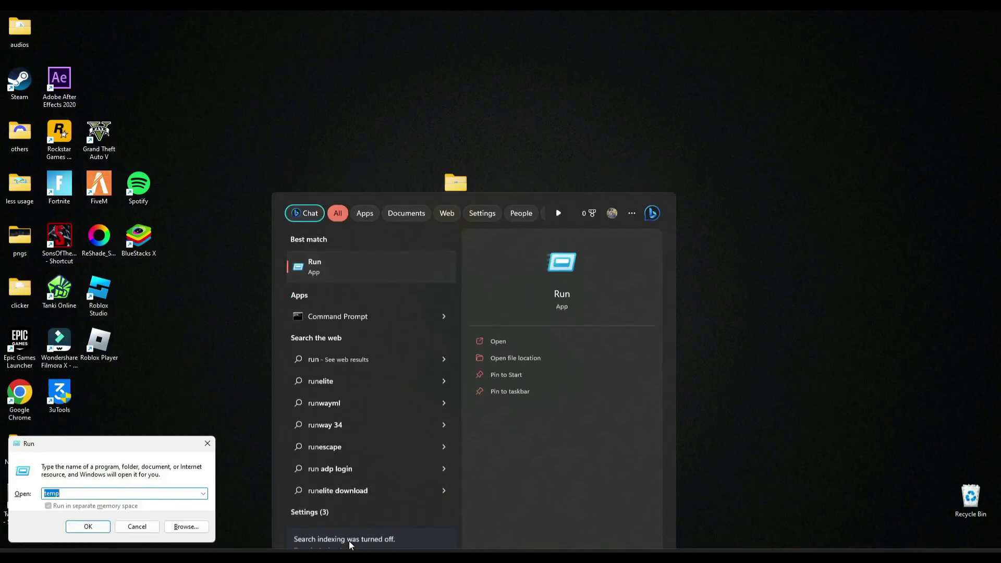
text(%)
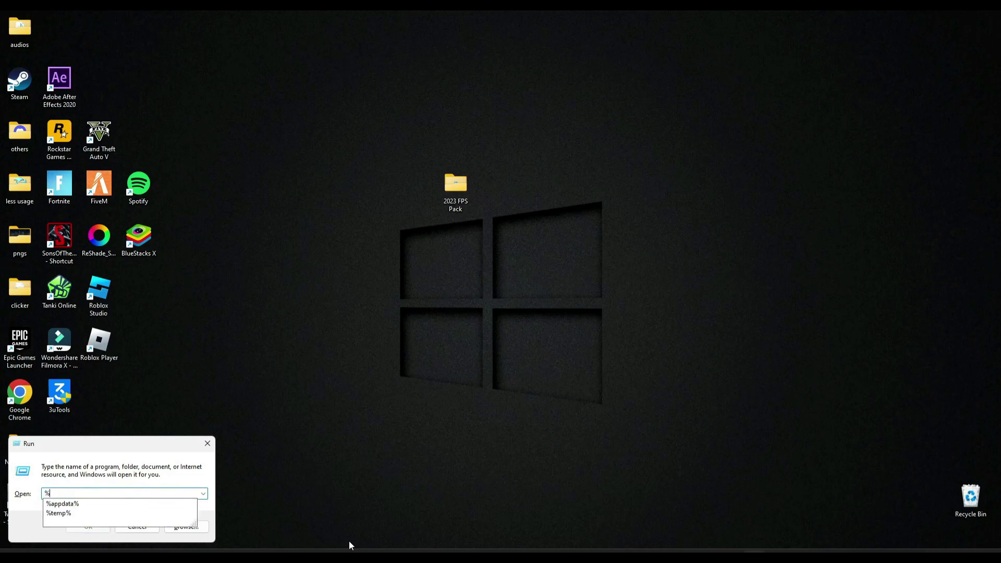
text(temp%)
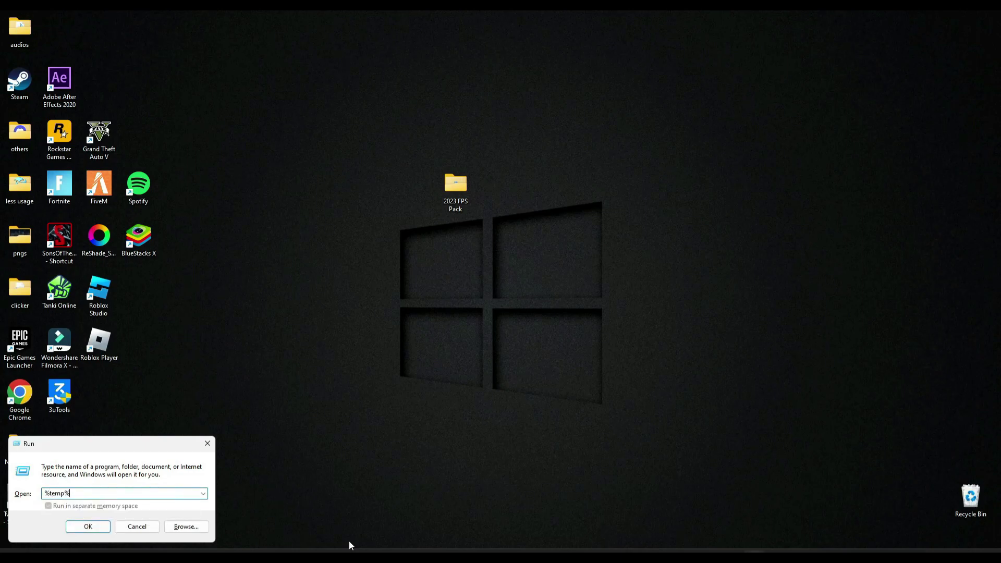
key(Return)
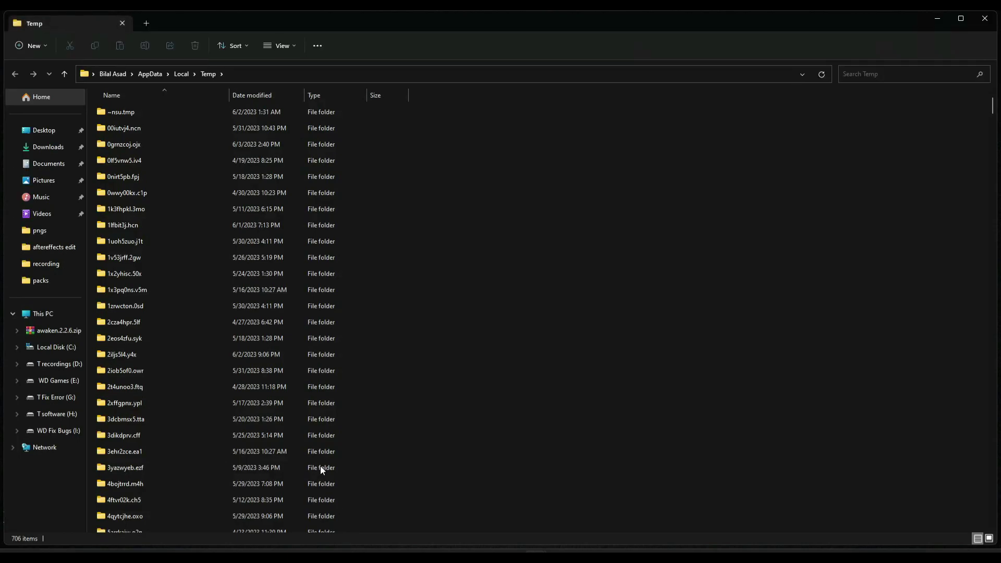
Recycle all 706 temp items, continuing past access-denied and skipping in-use files
click(237, 304)
key(ctrl+a)
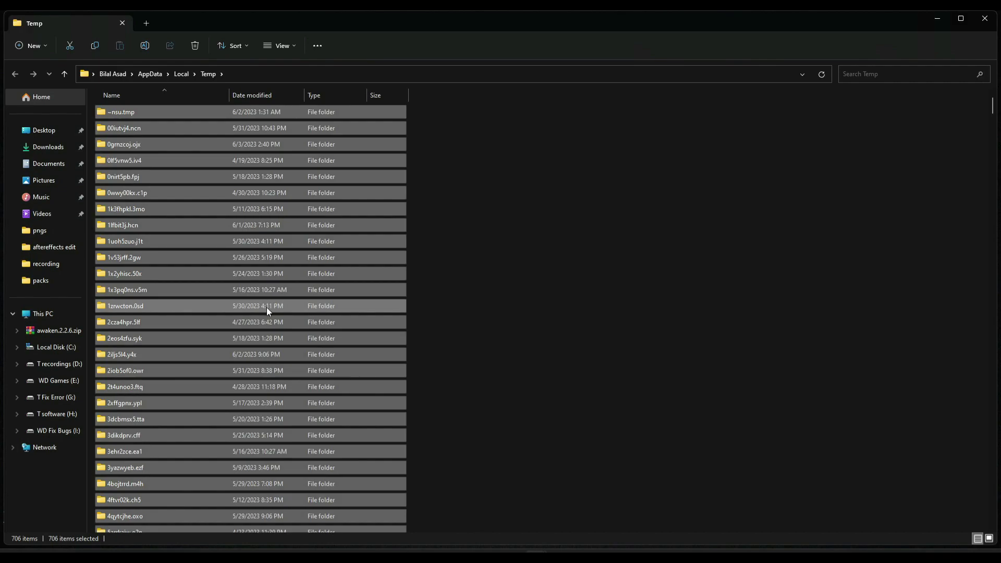
key(Delete)
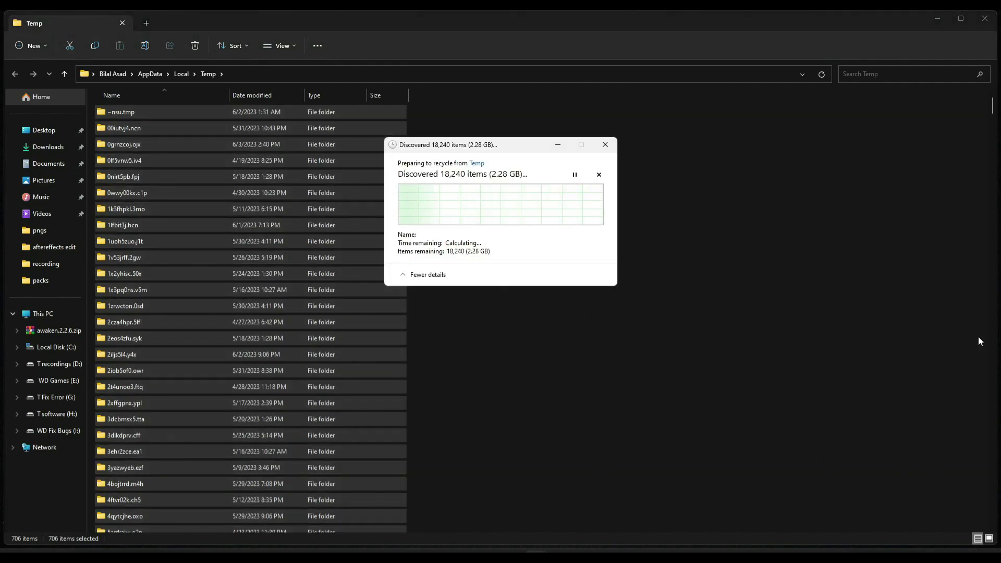
click(481, 239)
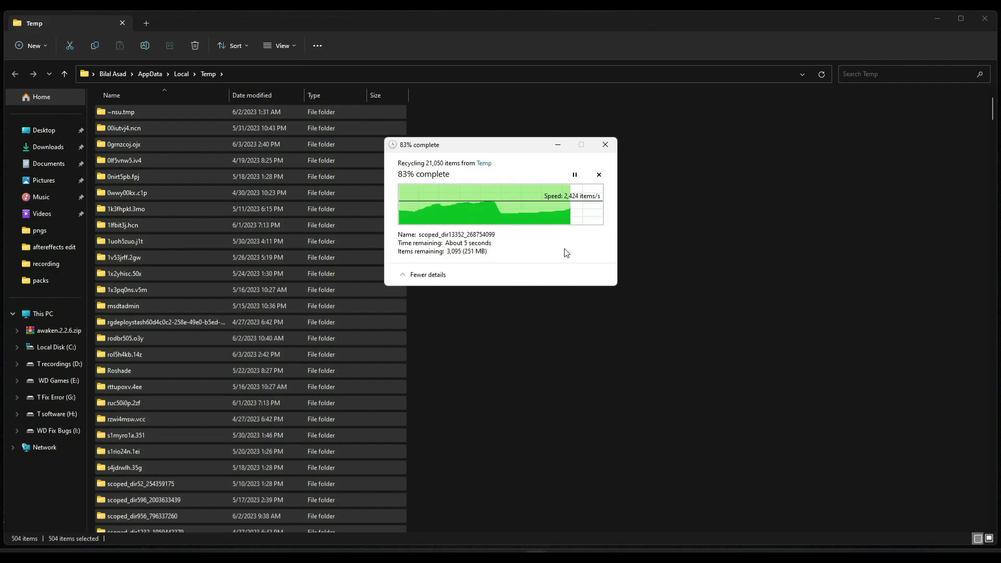
click(543, 311)
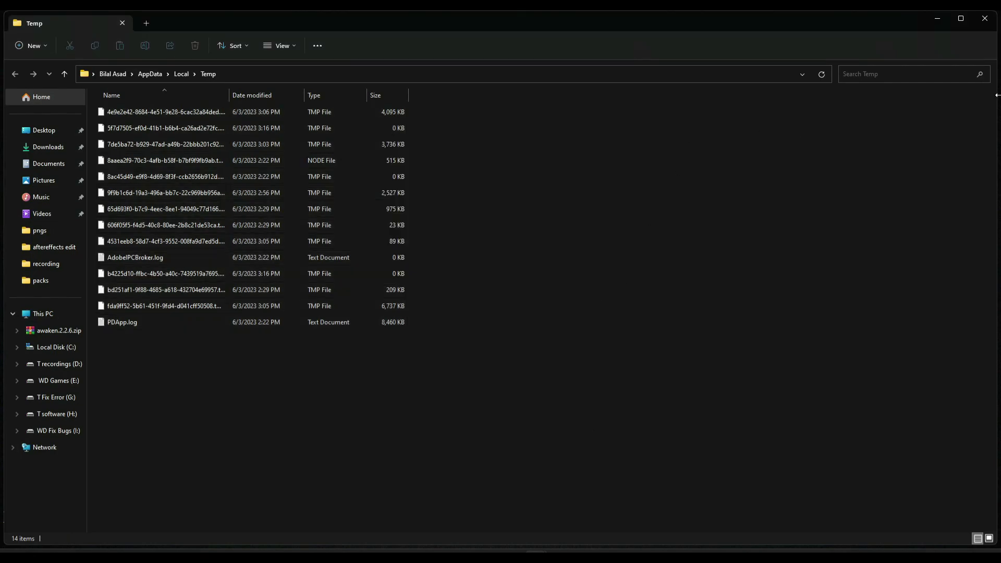
Close the Temp window and empty the Recycle Bin's 21,246 items (about 7.05 GB)
click(985, 18)
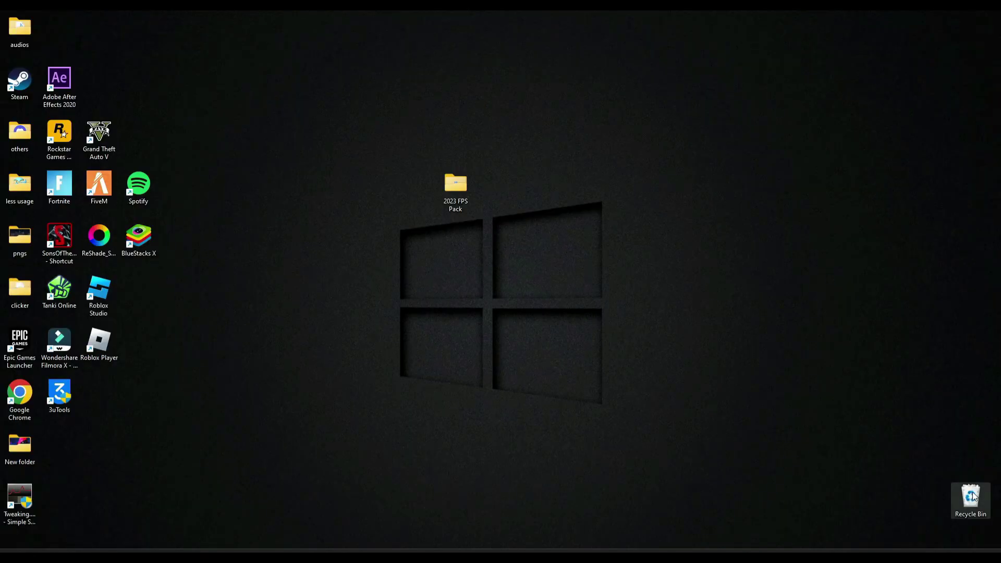
drag(973, 496, 768, 336)
right_click(768, 336)
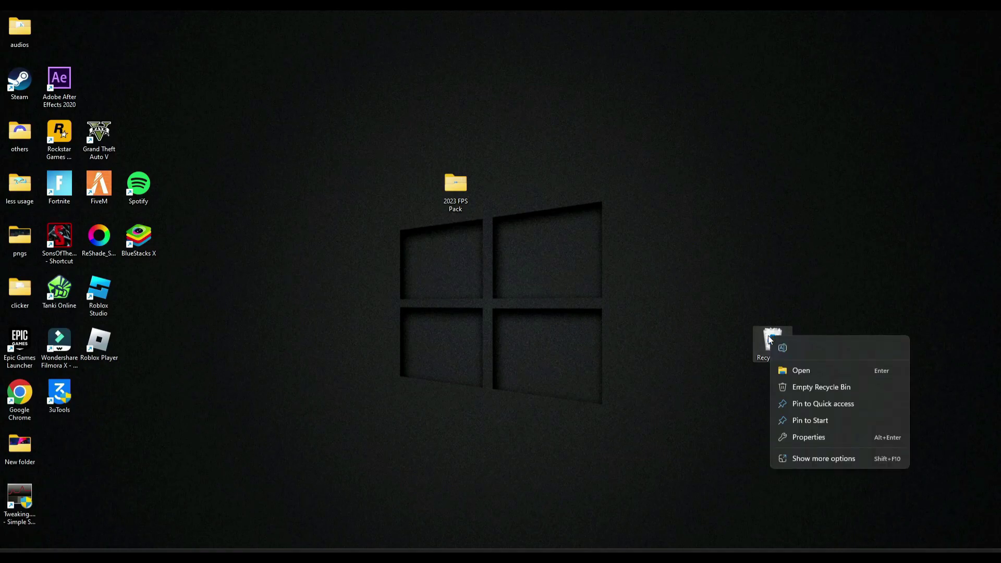
click(805, 391)
click(540, 294)
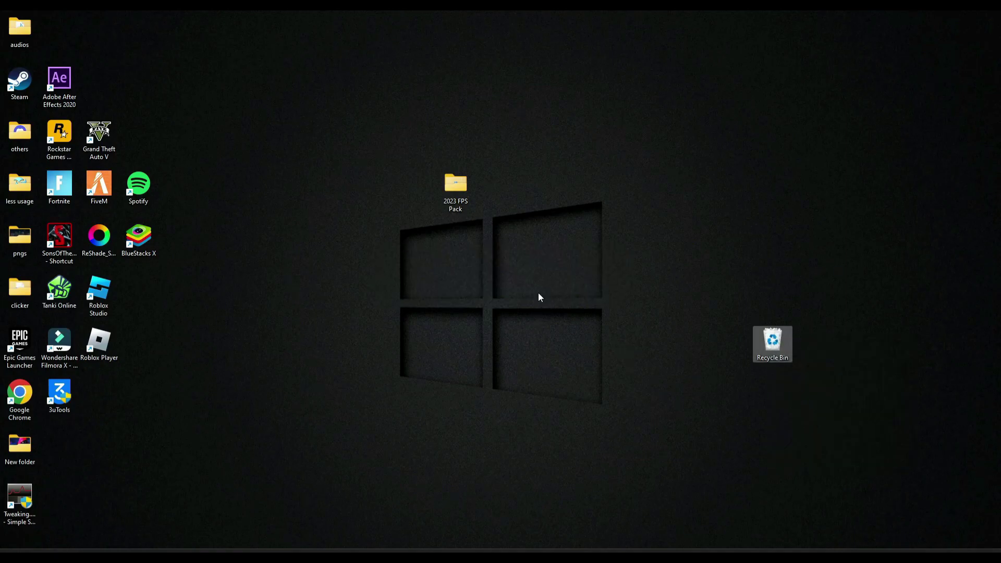
click(475, 239)
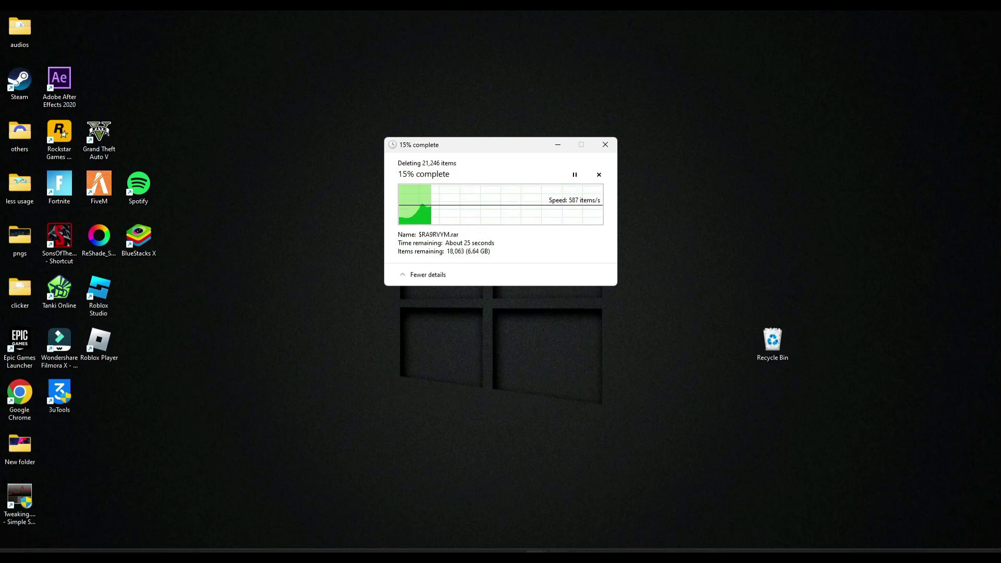
mouse_move(536, 551)
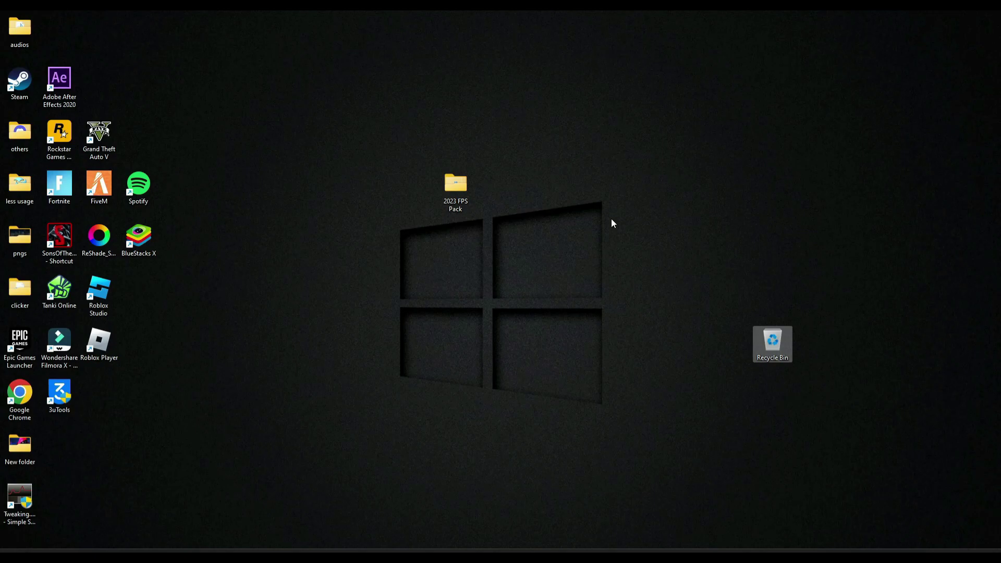
Move the Recycle Bin icon further right and refresh the desktop
drag(773, 341, 892, 341)
right_click(527, 259)
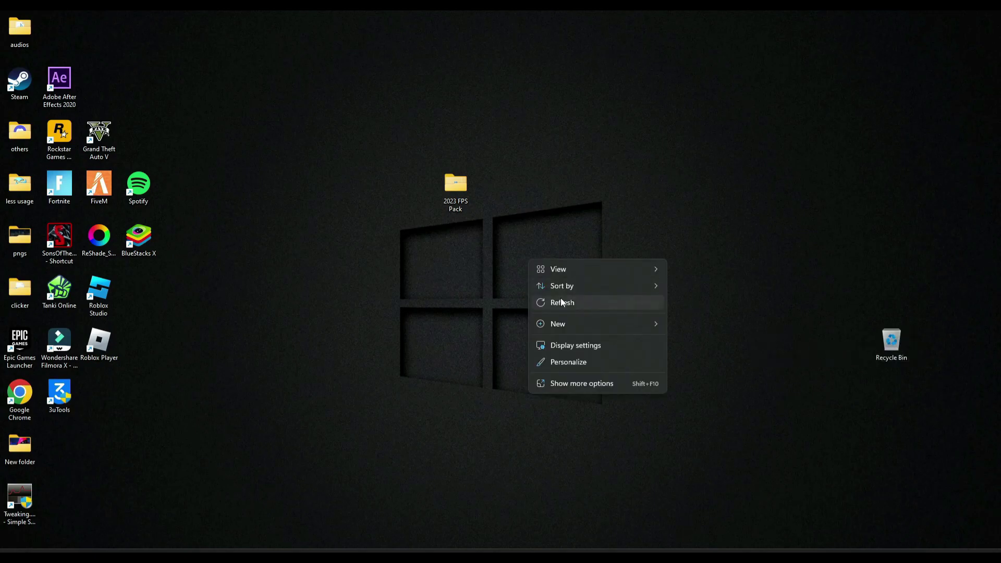
click(553, 299)
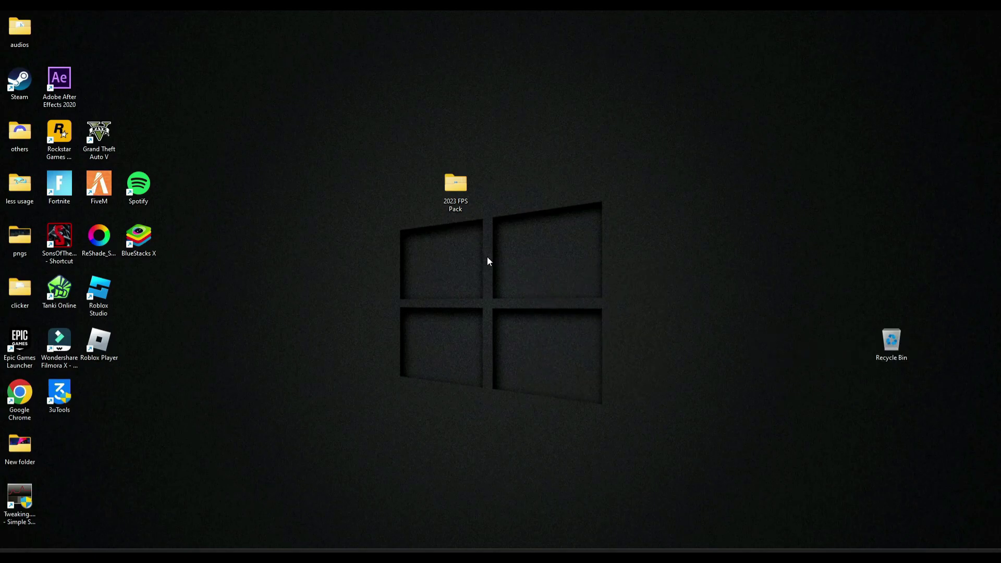